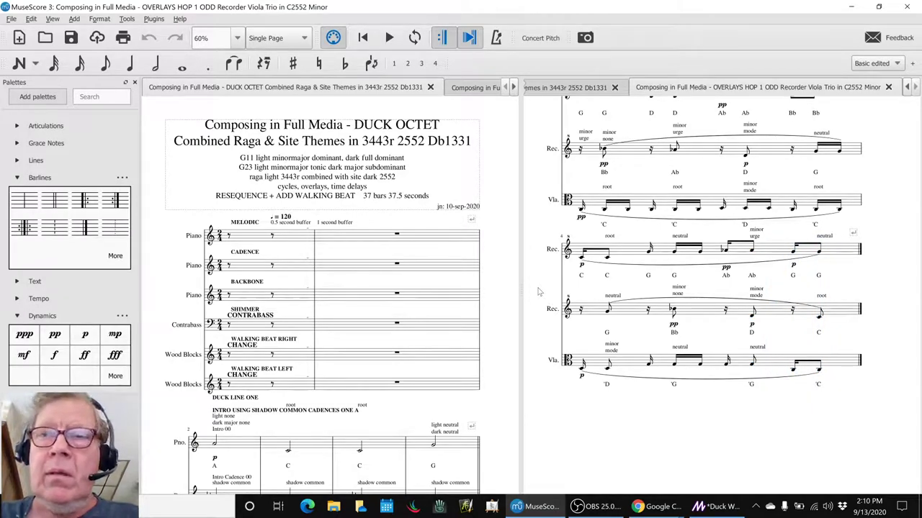
Scroll the Recorder Viola Trio score to its opening, enter note input, and switch to OBS Studio
{"action": "scroll", "coordinate": [537, 292], "scroll_direction": "up", "scroll_amount": 8}
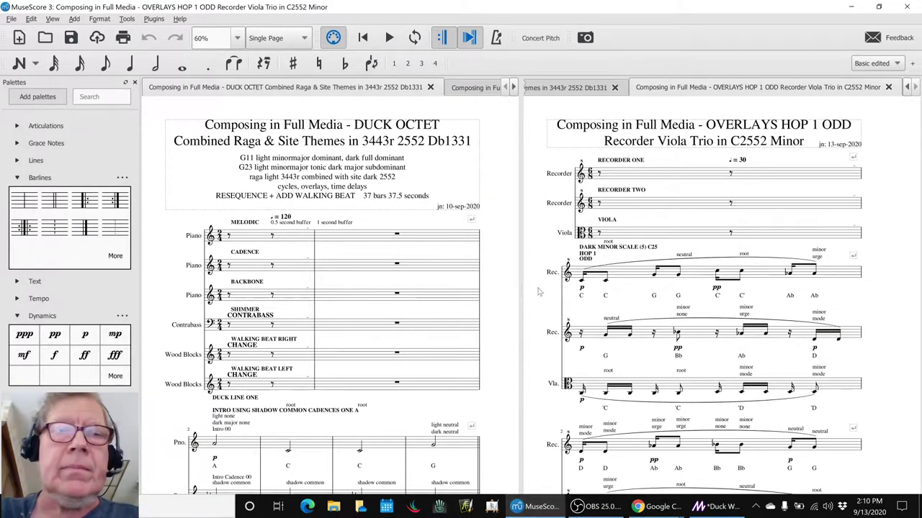
{"action": "key", "text": "n"}
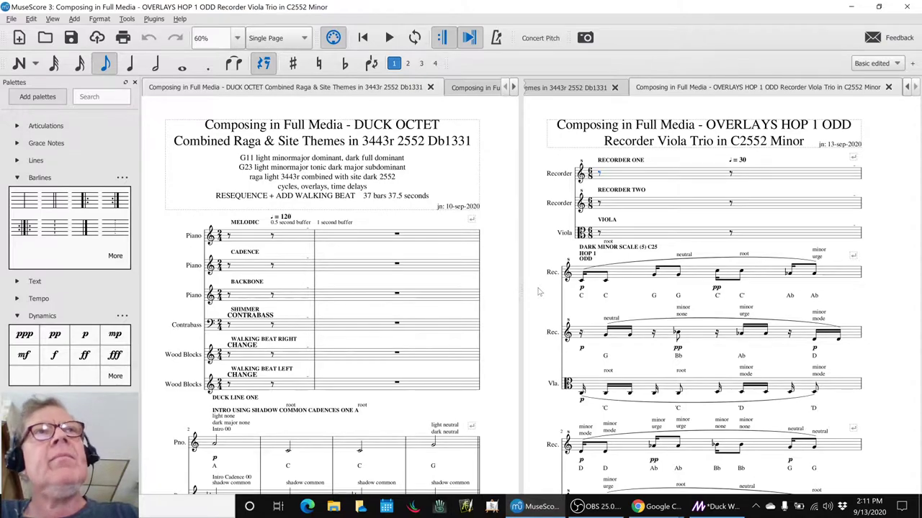
{"action": "key", "text": "alt+Tab"}
{"action": "key", "text": "alt+Tab"}
{"action": "key", "text": "alt+Tab"}
{"action": "key", "text": "alt+Tab"}
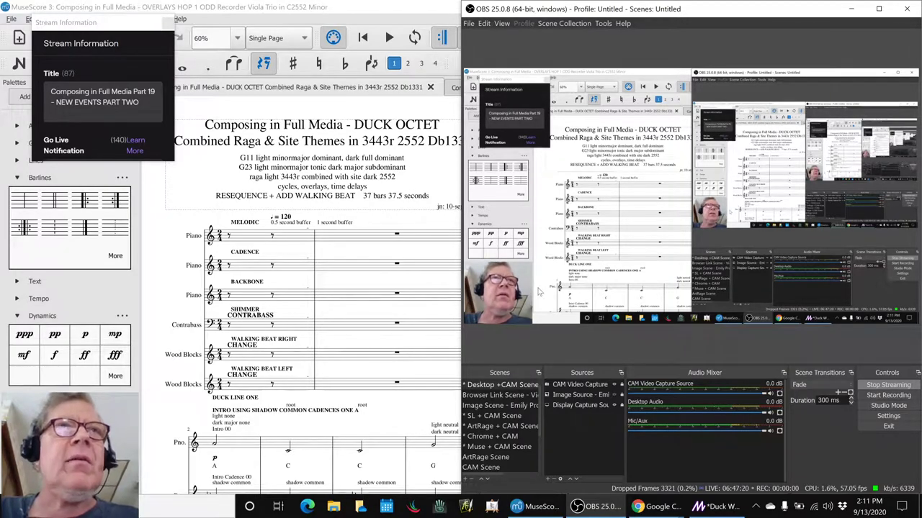
Minimize OBS Studio and bring the Composing in Full Media notes spreadsheet forward
{"action": "left_click", "coordinate": [580, 507]}
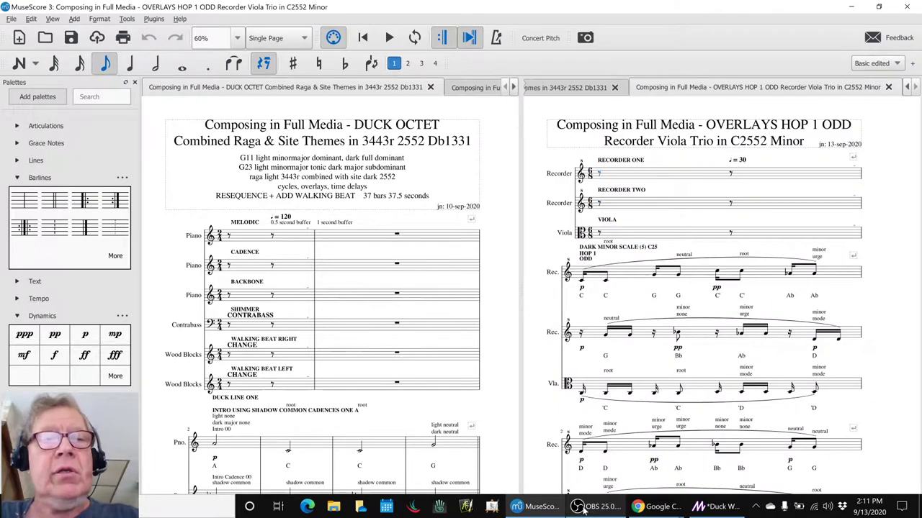
{"action": "key", "text": "alt+Tab"}
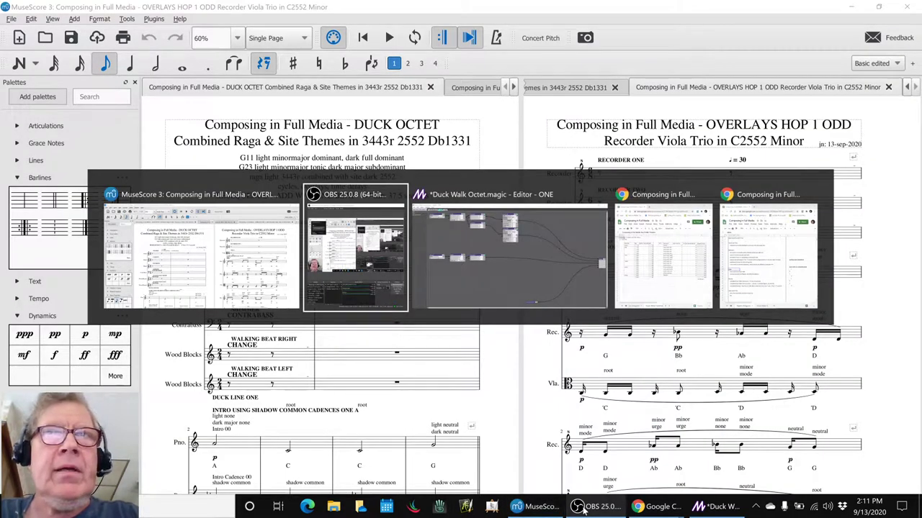
{"action": "key", "text": "alt+Tab"}
{"action": "key", "text": "alt+Tab"}
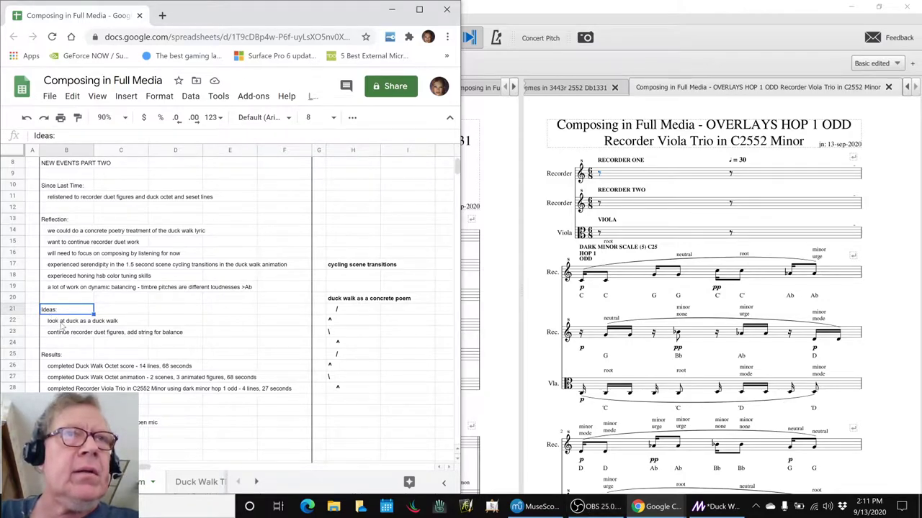
Review the 'duck as a duck walk' idea in B22 and the concrete-poem marks in rows 21–28
{"action": "left_click", "coordinate": [61, 325]}
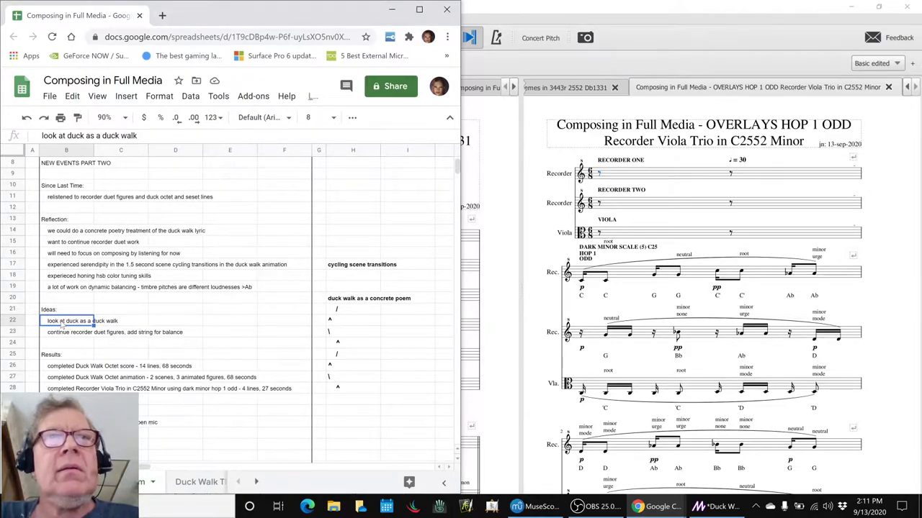
{"action": "left_click", "coordinate": [344, 311]}
{"action": "left_click", "coordinate": [342, 324]}
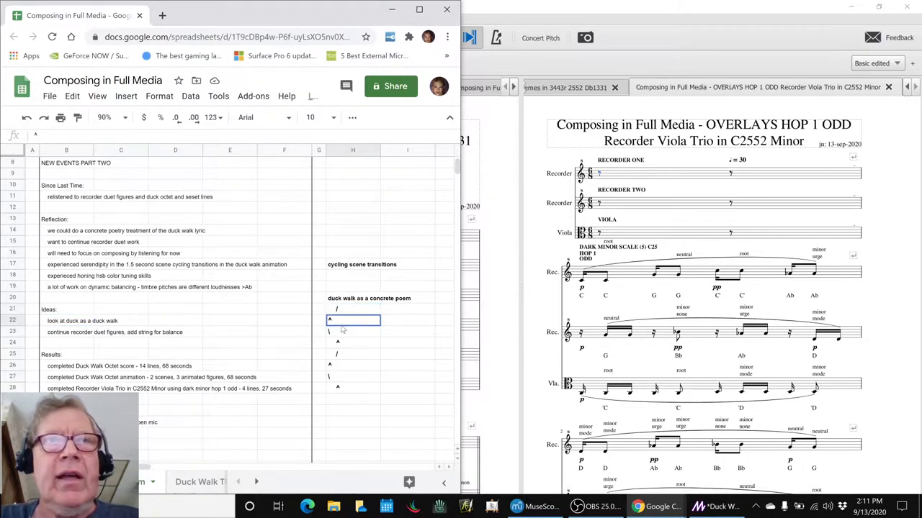
{"action": "left_click", "coordinate": [343, 334]}
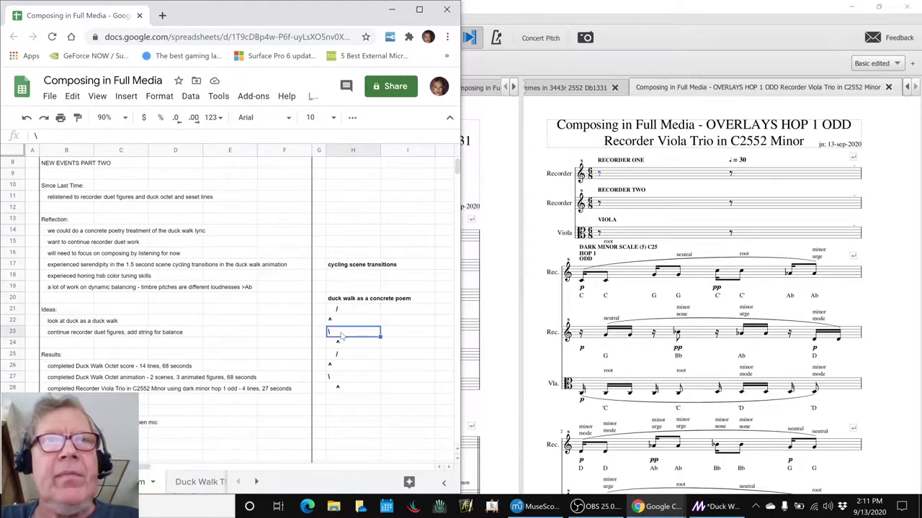
{"action": "left_click", "coordinate": [343, 389]}
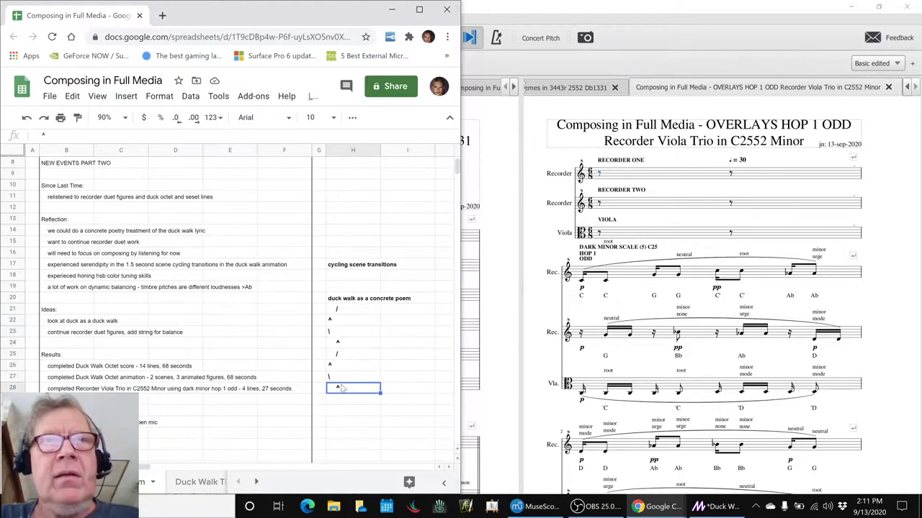
{"action": "left_click", "coordinate": [337, 367]}
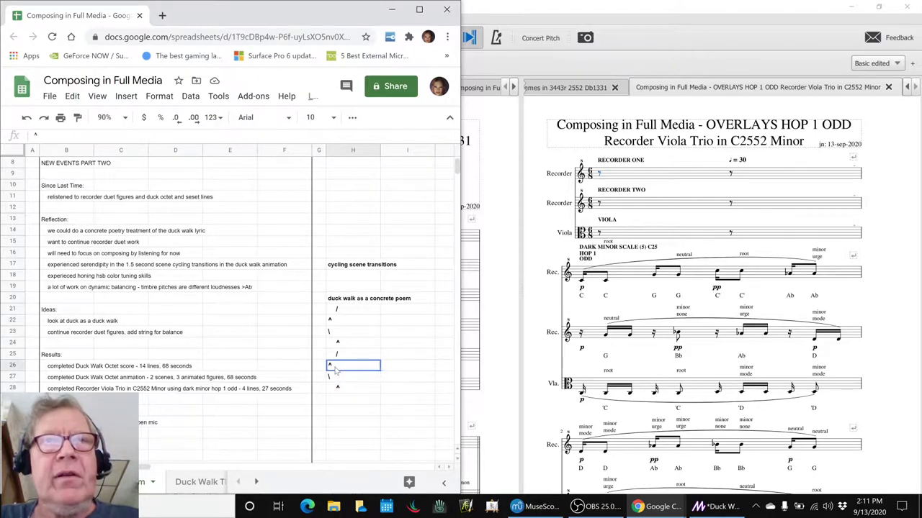
{"action": "left_click", "coordinate": [336, 321]}
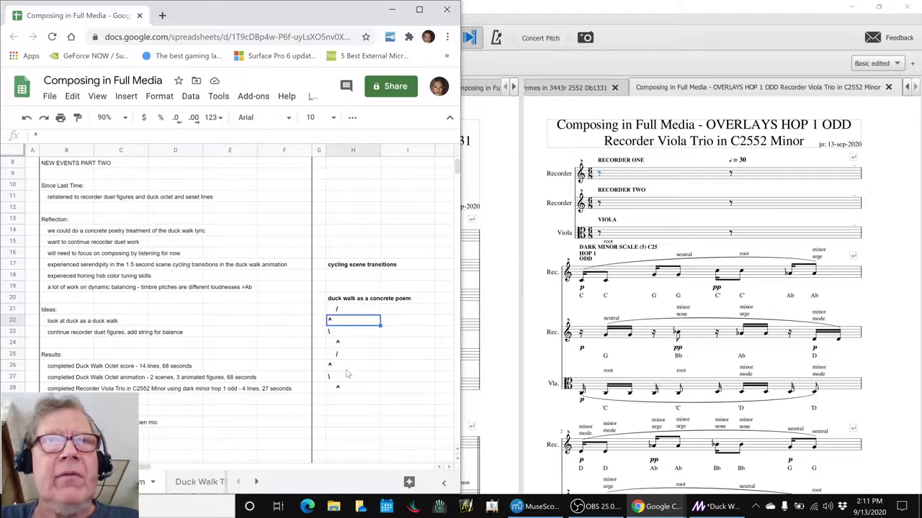
Deselect the poem marks and return to MuseScore's DUCK OCTET score
{"action": "left_click", "coordinate": [323, 377]}
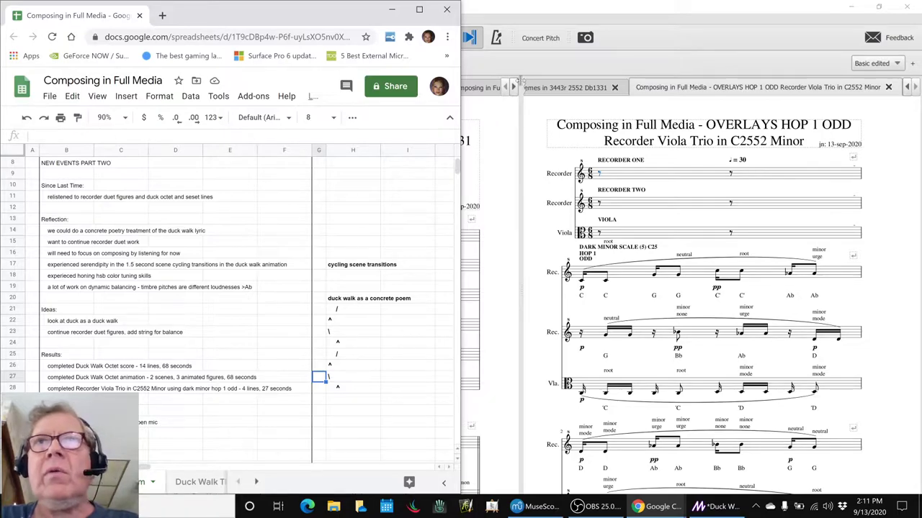
{"action": "left_click", "coordinate": [569, 92]}
{"action": "left_click", "coordinate": [569, 88]}
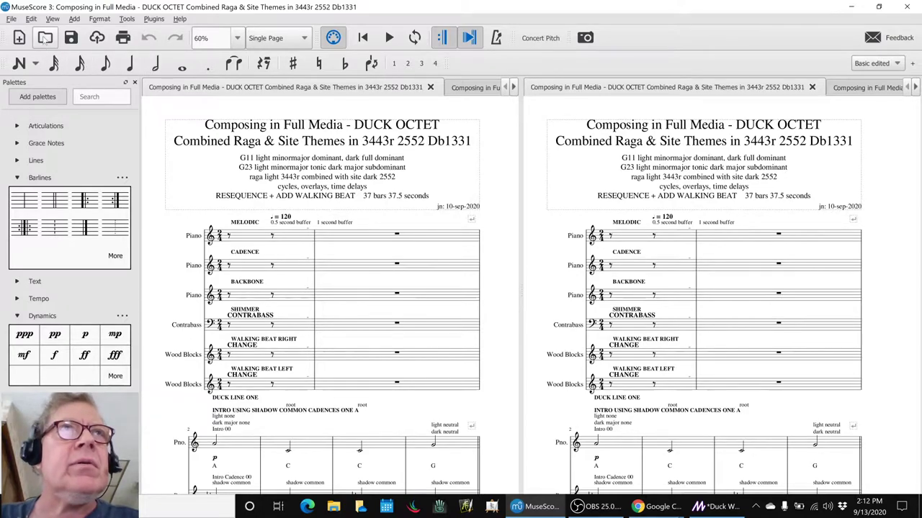
Open the DUCK WALK OCTET score from Load Score and select the piano line's first half note
{"action": "left_click", "coordinate": [45, 38]}
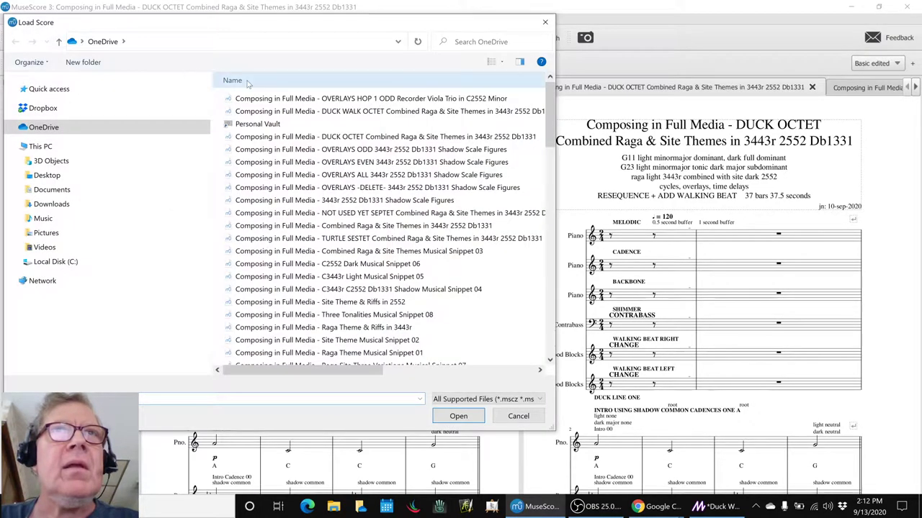
{"action": "double_click", "coordinate": [281, 111]}
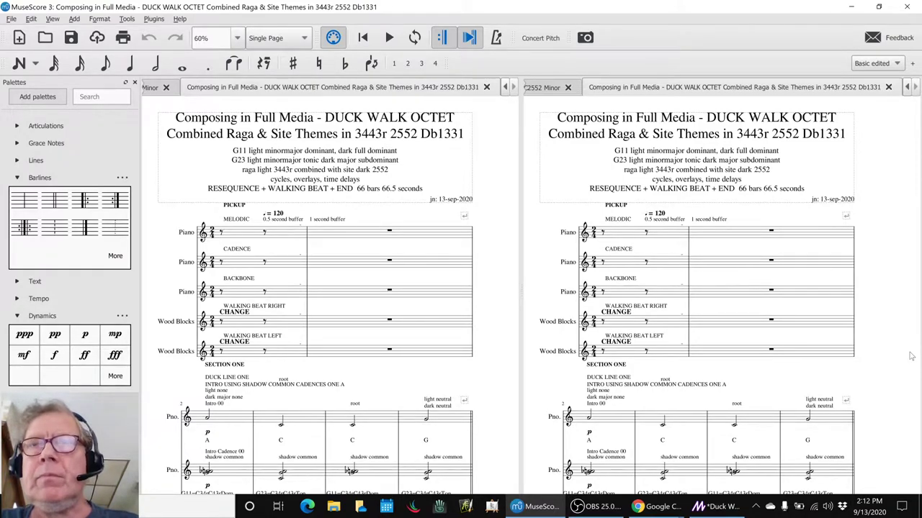
{"action": "left_click", "coordinate": [601, 418]}
{"action": "scroll", "coordinate": [600, 418], "scroll_direction": "down", "scroll_amount": 10}
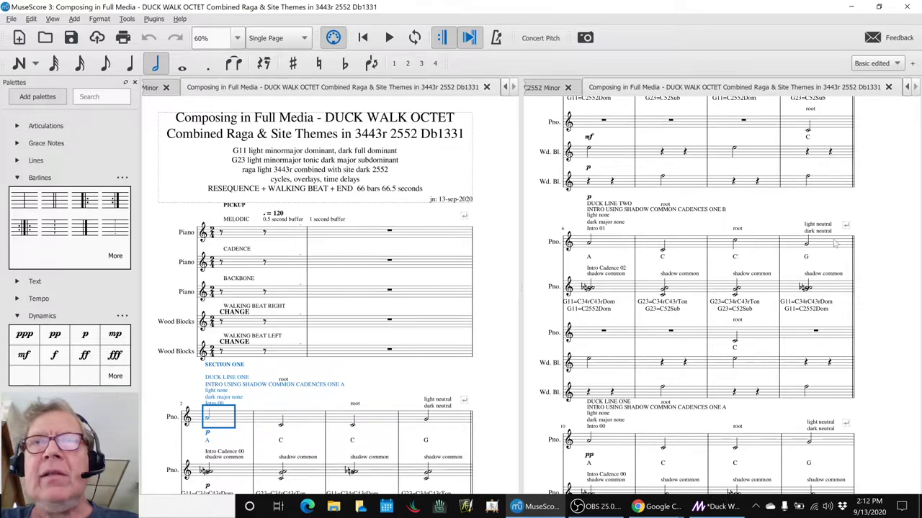
Cycle through the open windows to the Duck Walk Timeline spreadsheet in Chrome
{"action": "key", "text": "alt+Tab"}
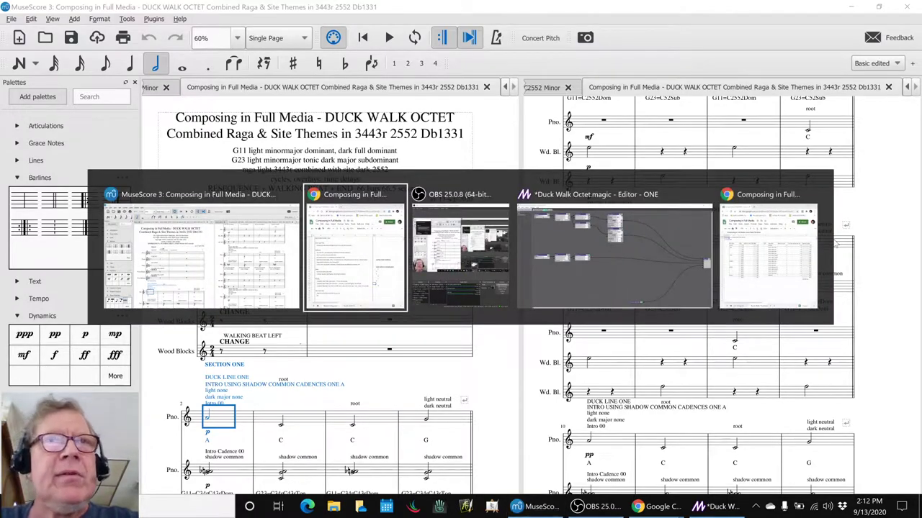
{"action": "key", "text": "alt+Tab"}
{"action": "key", "text": "alt+Tab"}
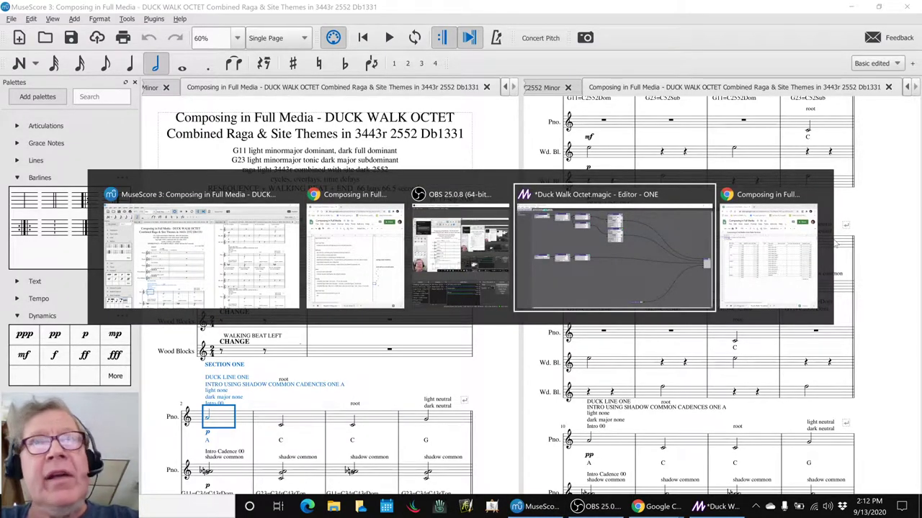
{"action": "key", "text": "alt+Tab"}
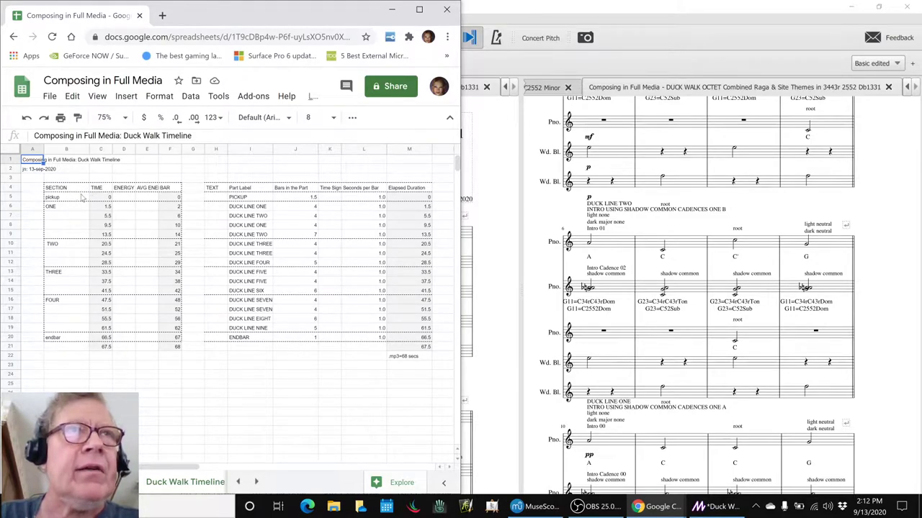
Check the TIME values in C6–C12, including 13.5 and 28.5
{"action": "left_click", "coordinate": [104, 208]}
{"action": "left_click", "coordinate": [103, 218]}
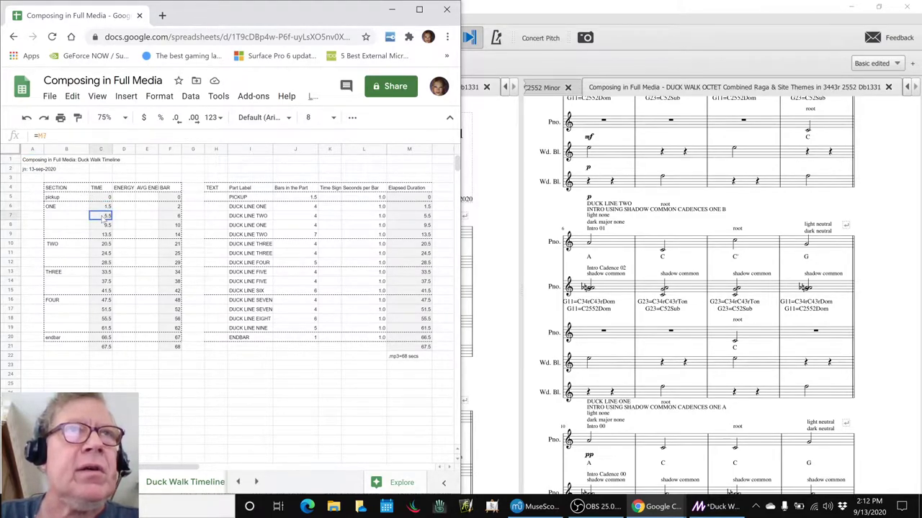
{"action": "left_click", "coordinate": [100, 226]}
{"action": "left_click", "coordinate": [100, 235]}
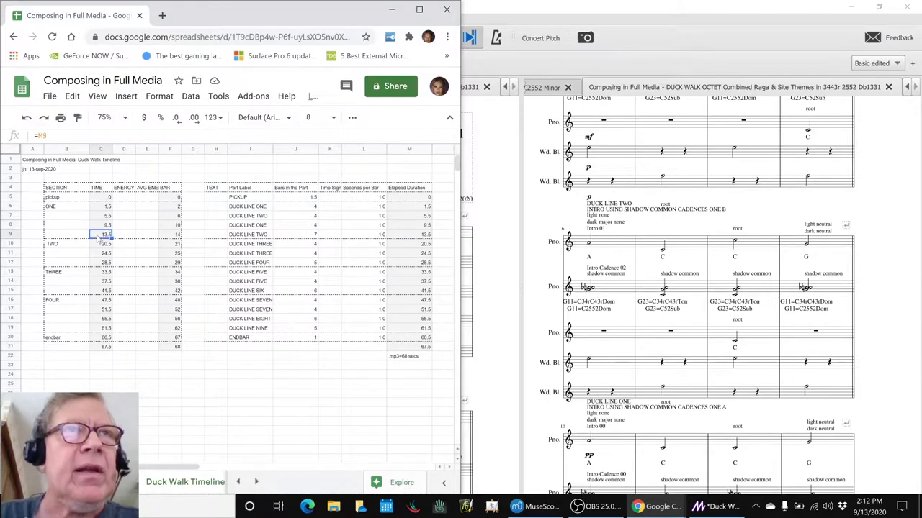
{"action": "left_click", "coordinate": [94, 263]}
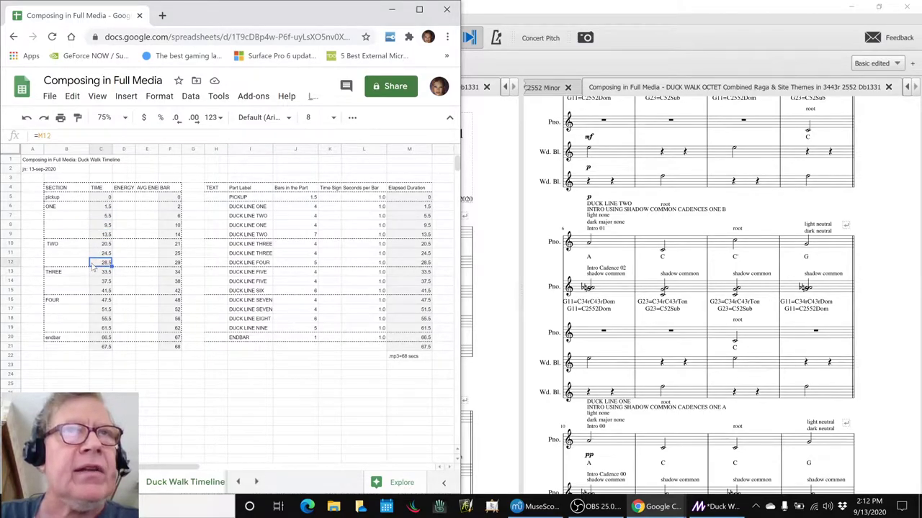
Review part labels DUCK LINE ONE through NINE, then return to the MuseScore score
{"action": "left_click", "coordinate": [229, 209]}
{"action": "left_click", "coordinate": [232, 218]}
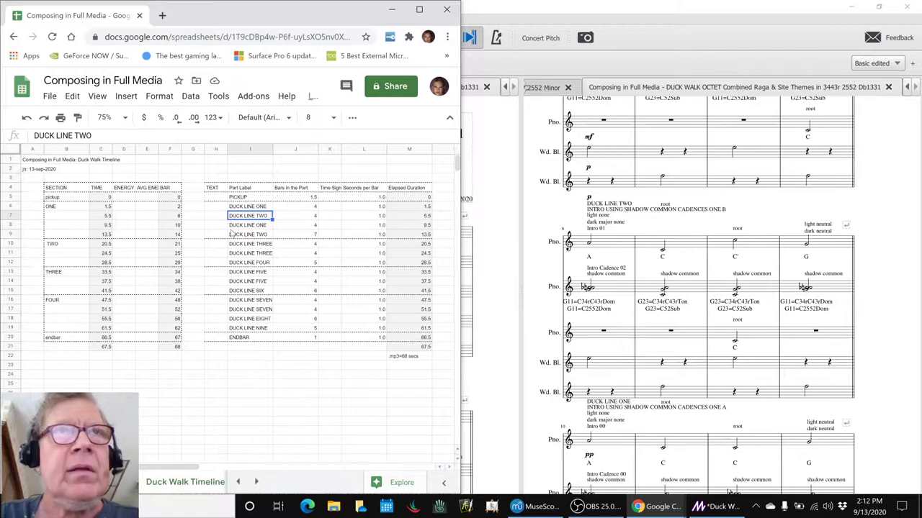
{"action": "left_click", "coordinate": [231, 227]}
{"action": "left_click", "coordinate": [233, 237]}
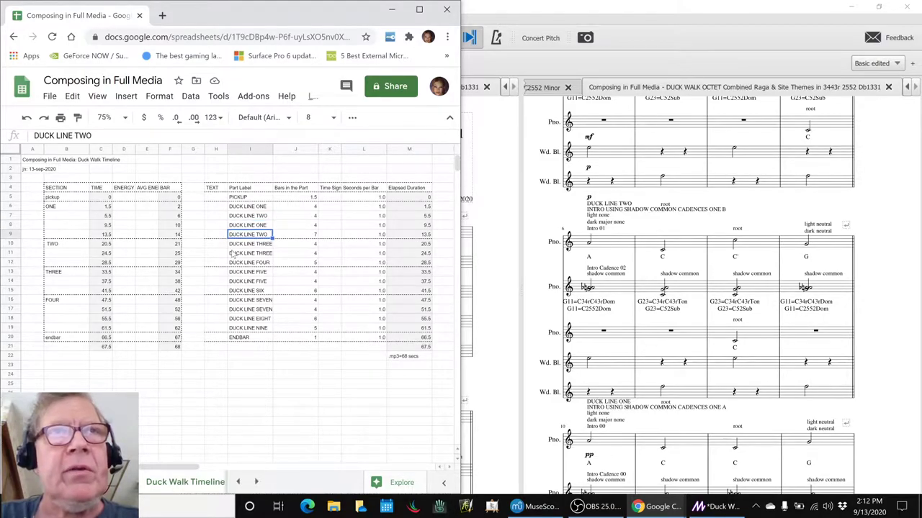
{"action": "key", "text": "Down"}
{"action": "key", "text": "Down"}
{"action": "key", "text": "Down"}
{"action": "key", "text": "Down"}
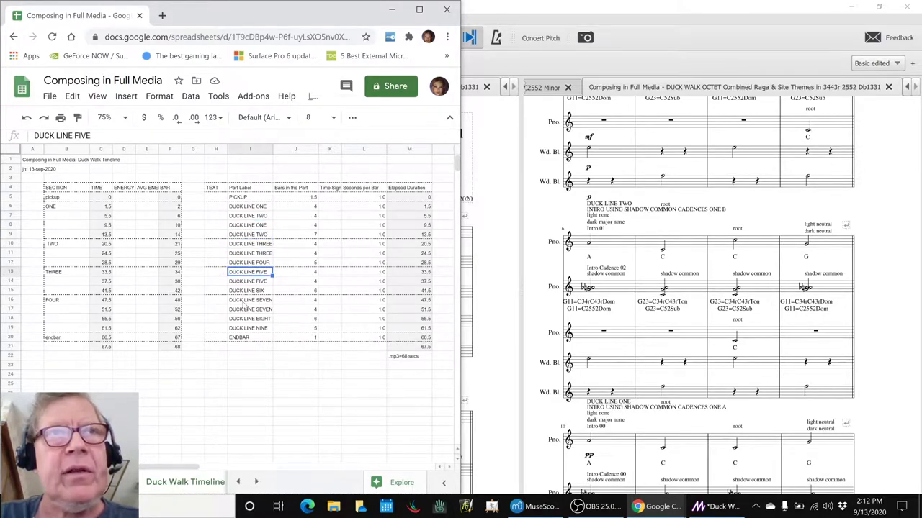
{"action": "left_click", "coordinate": [243, 301]}
{"action": "left_click", "coordinate": [243, 329]}
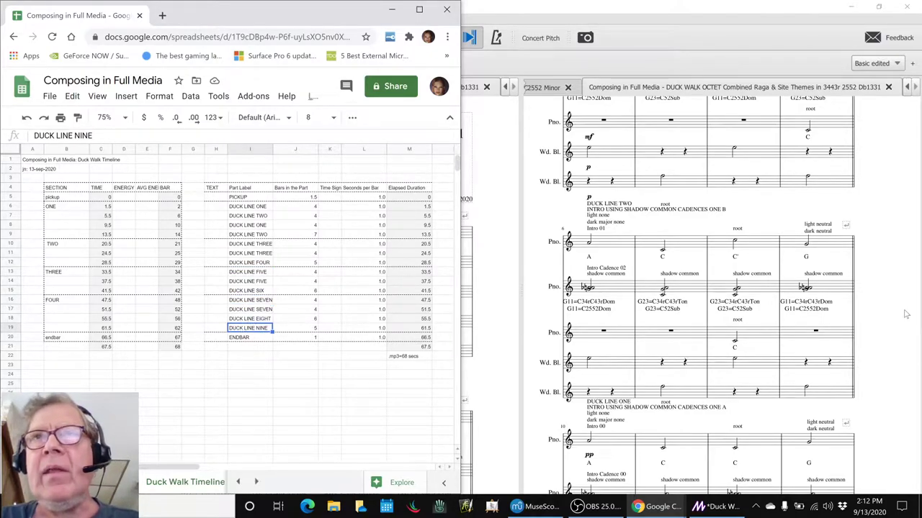
{"action": "left_click", "coordinate": [906, 313]}
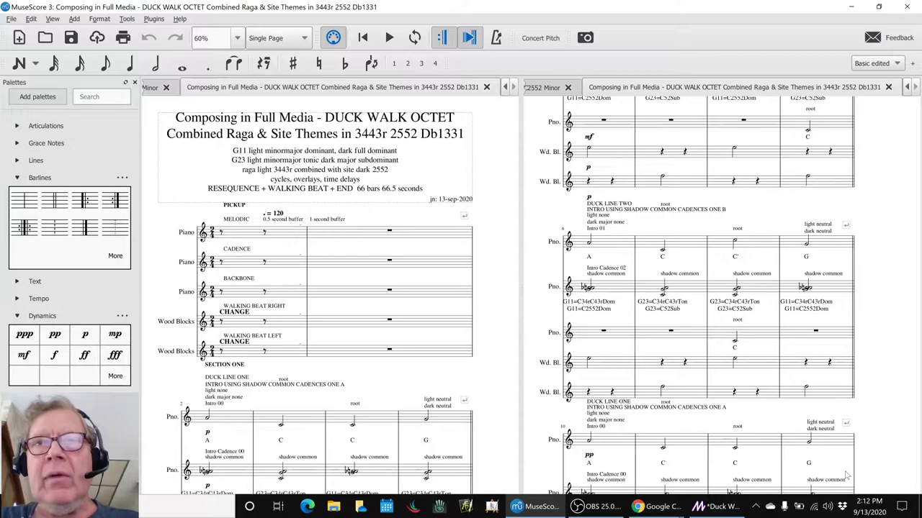
Browse to the Duck Walk Octet source files folder and select the WALK LEFT and WALK RIGHT MP3s
{"action": "left_click", "coordinate": [333, 509]}
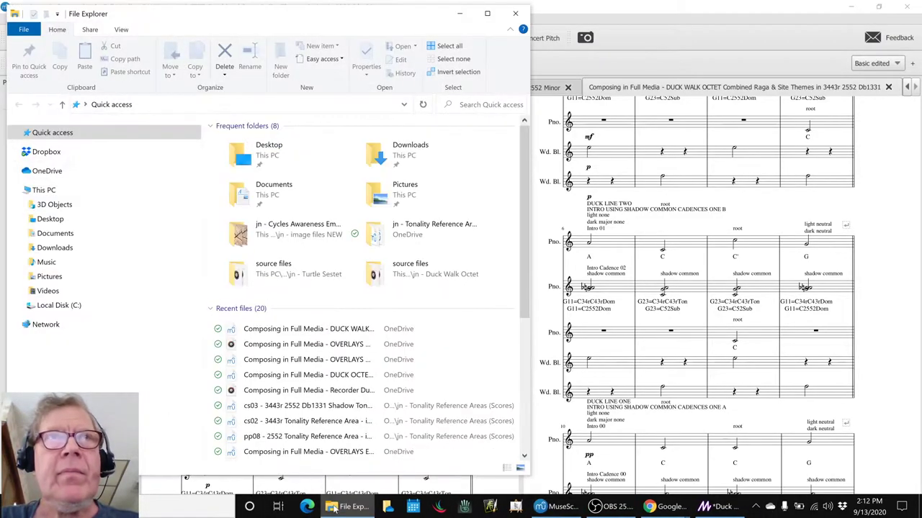
{"action": "left_click", "coordinate": [21, 219]}
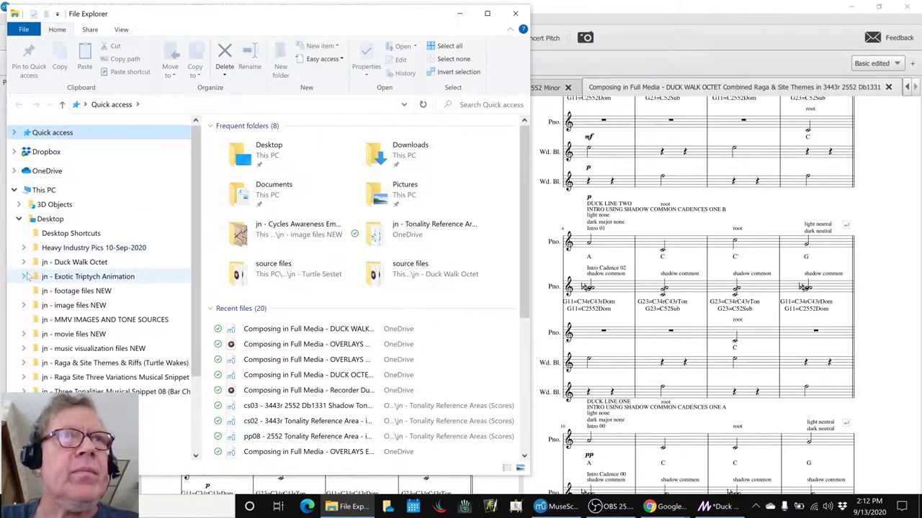
{"action": "left_click", "coordinate": [24, 262]}
{"action": "left_click", "coordinate": [42, 278]}
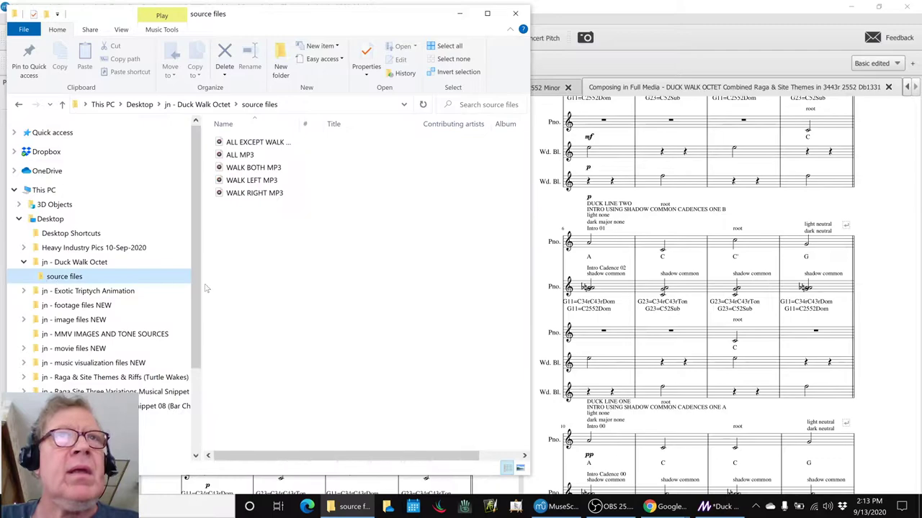
{"action": "left_click", "coordinate": [290, 182]}
{"action": "left_click", "coordinate": [293, 192]}
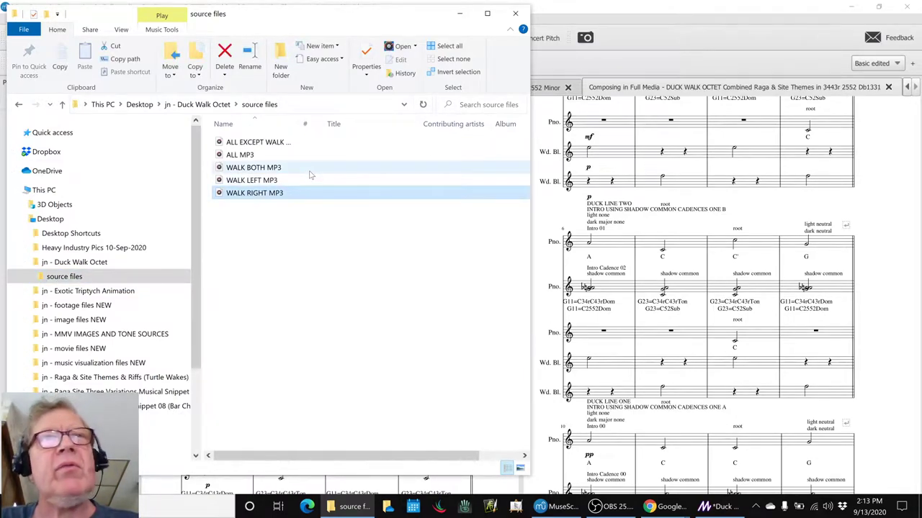
Inspect the WALK BOTH and ALL MP3s, then bring the Duck Walk Octet Magic project forward
{"action": "left_click", "coordinate": [310, 171]}
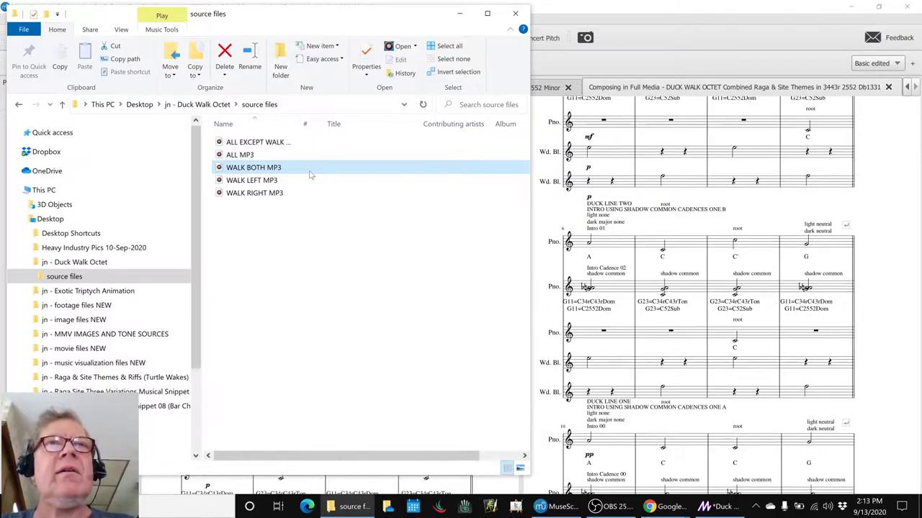
{"action": "left_click", "coordinate": [310, 156]}
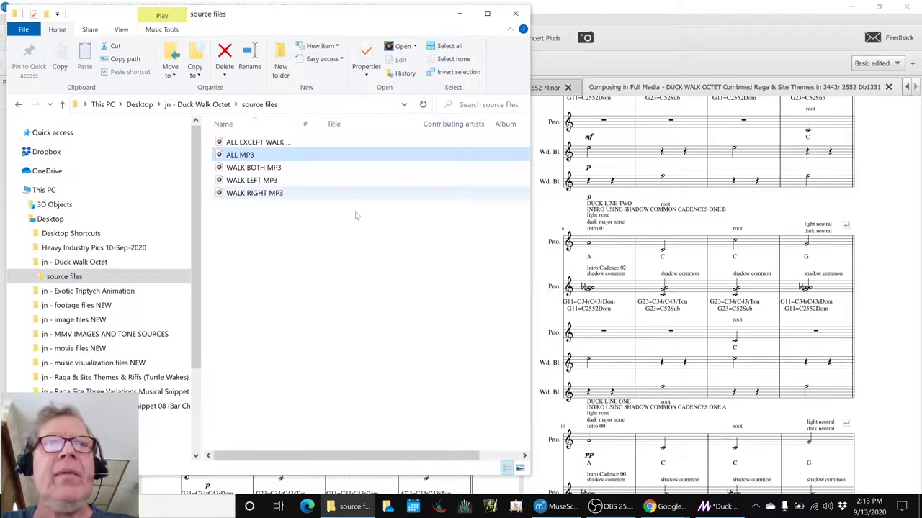
{"action": "left_click", "coordinate": [720, 507]}
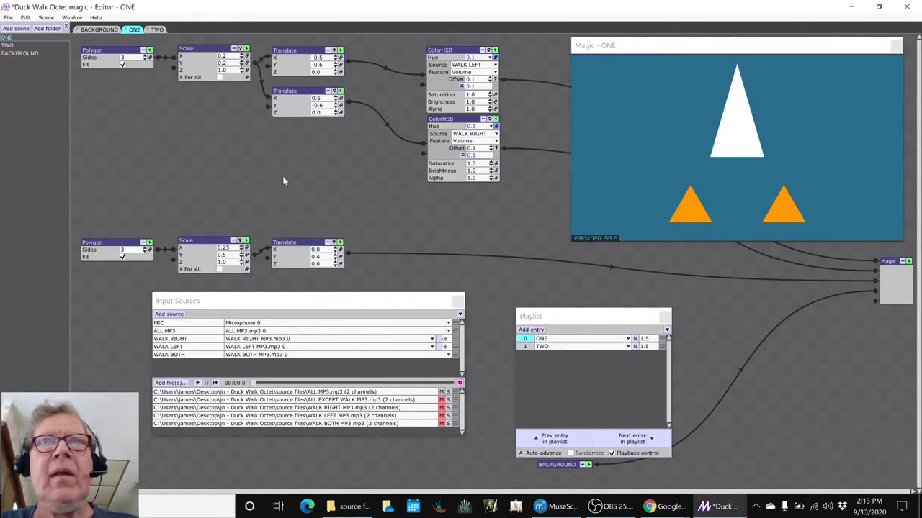
Play the Duck Walk Octet animation through all its scenes, ending back on scene ONE
{"action": "key", "text": "space"}
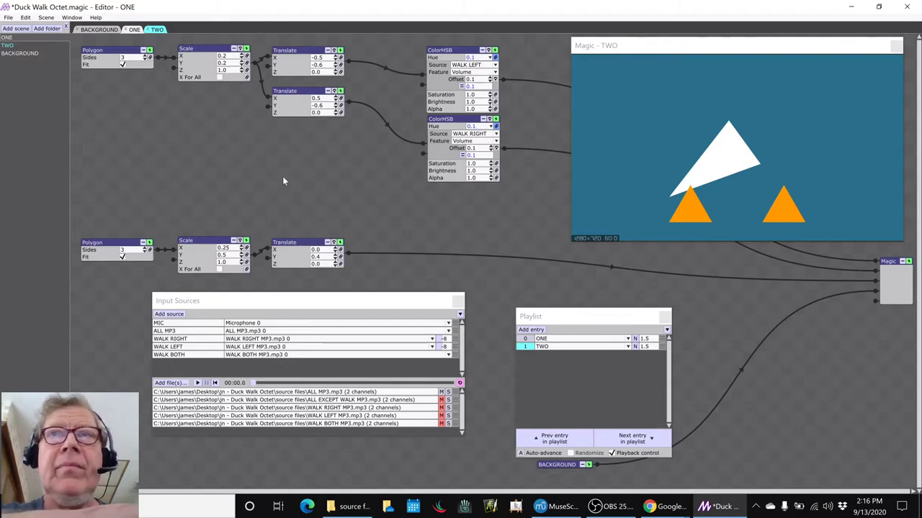
{"action": "left_click", "coordinate": [135, 31]}
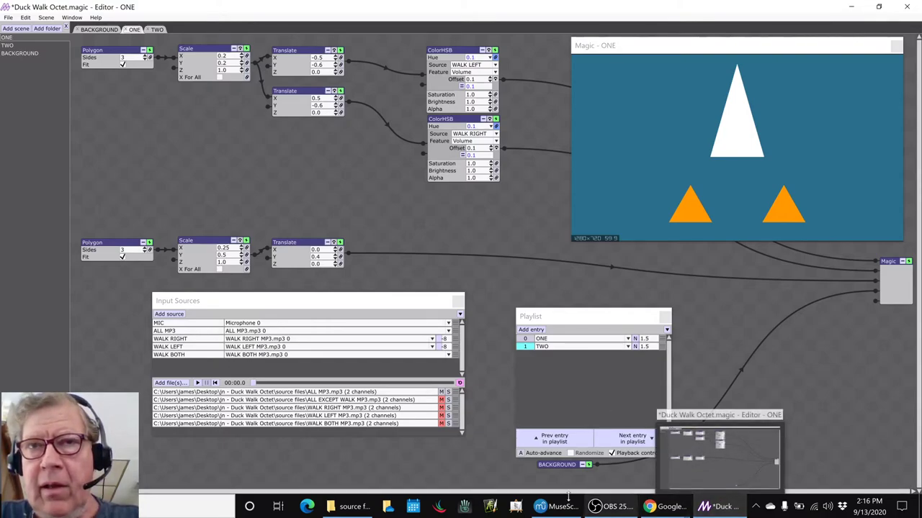
Glance at the Composing in Full Media spreadsheet, then return to the DUCK WALK OCTET score
{"action": "key", "text": "alt+Tab"}
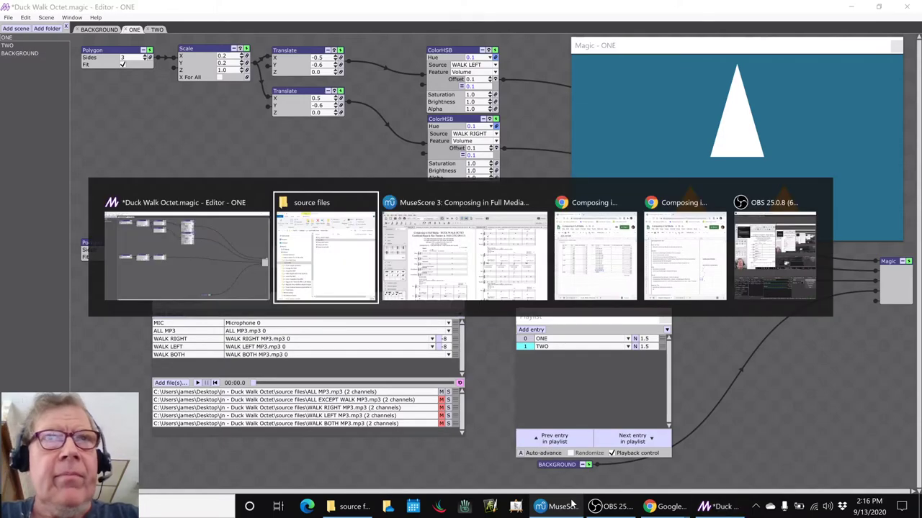
{"action": "key", "text": "alt+Tab"}
{"action": "key", "text": "alt+Tab"}
{"action": "key", "text": "alt+Tab"}
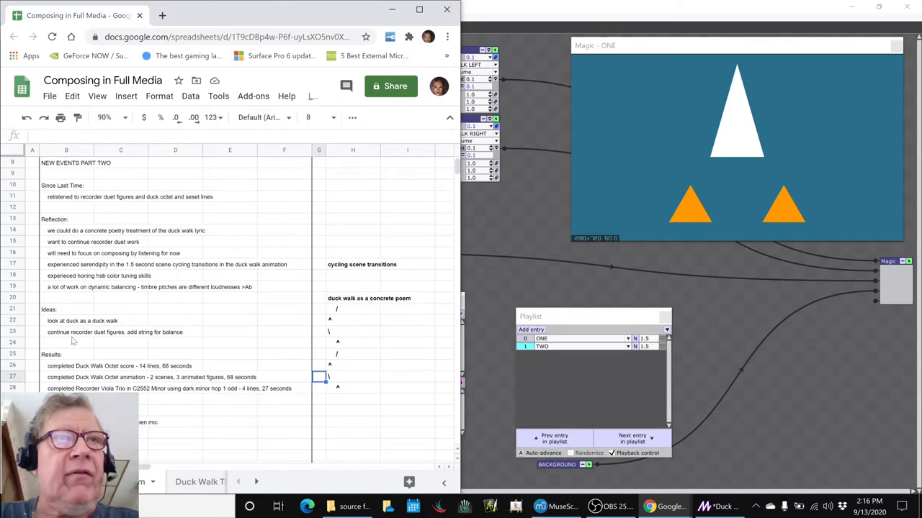
{"action": "left_click", "coordinate": [550, 508]}
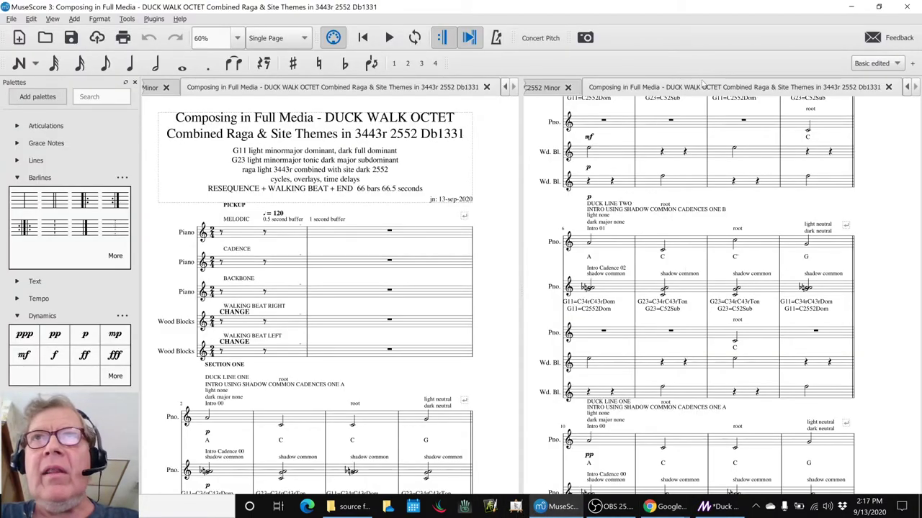
Open the OVERLAYS HOP 1 ODD Recorder Viola Trio tab and inspect its opening viola and Recorder Two measures
{"action": "left_click", "coordinate": [906, 88]}
{"action": "left_click", "coordinate": [798, 88]}
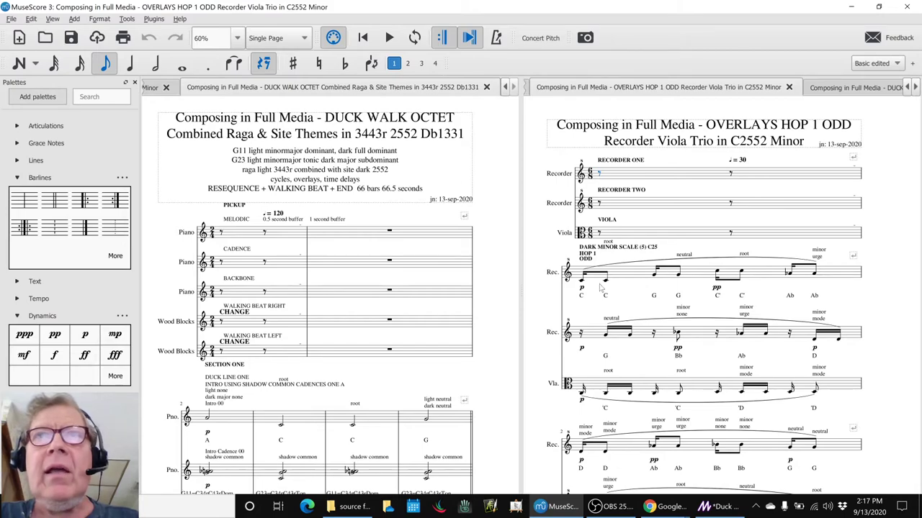
{"action": "scroll", "coordinate": [651, 242], "scroll_direction": "down", "scroll_amount": 3}
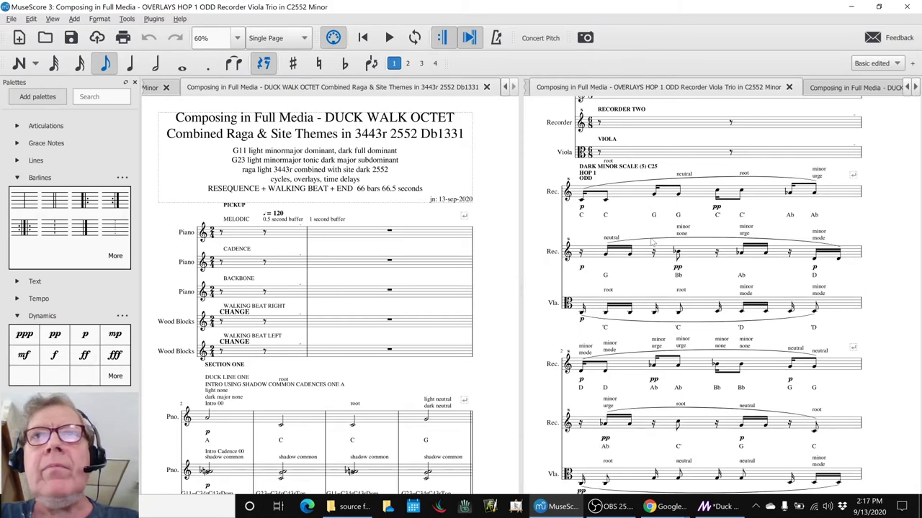
{"action": "left_click", "coordinate": [645, 269]}
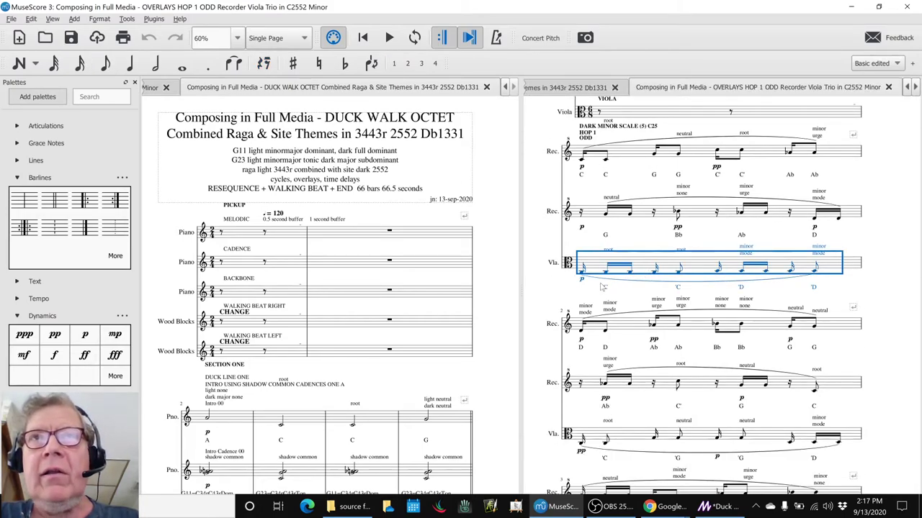
{"action": "left_click", "coordinate": [550, 306]}
{"action": "scroll", "coordinate": [549, 306], "scroll_direction": "up", "scroll_amount": 2}
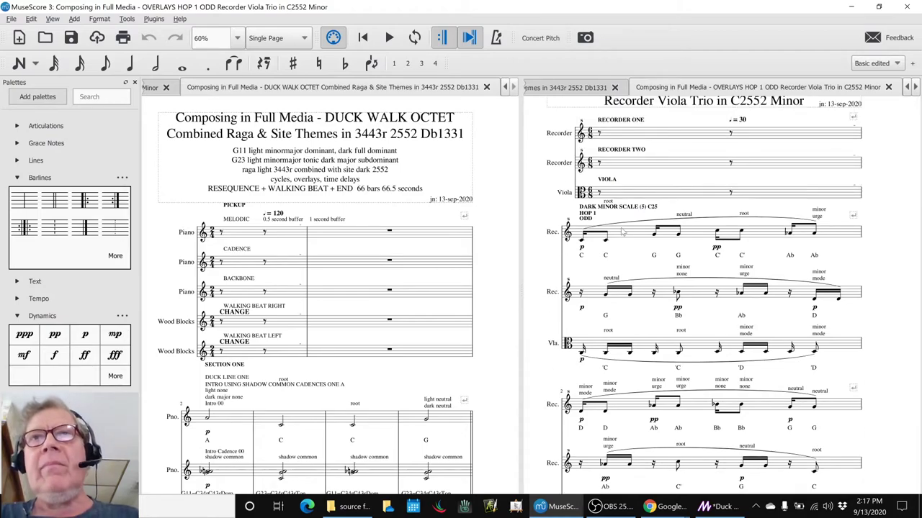
{"action": "left_click", "coordinate": [640, 168]}
{"action": "left_click", "coordinate": [530, 218]}
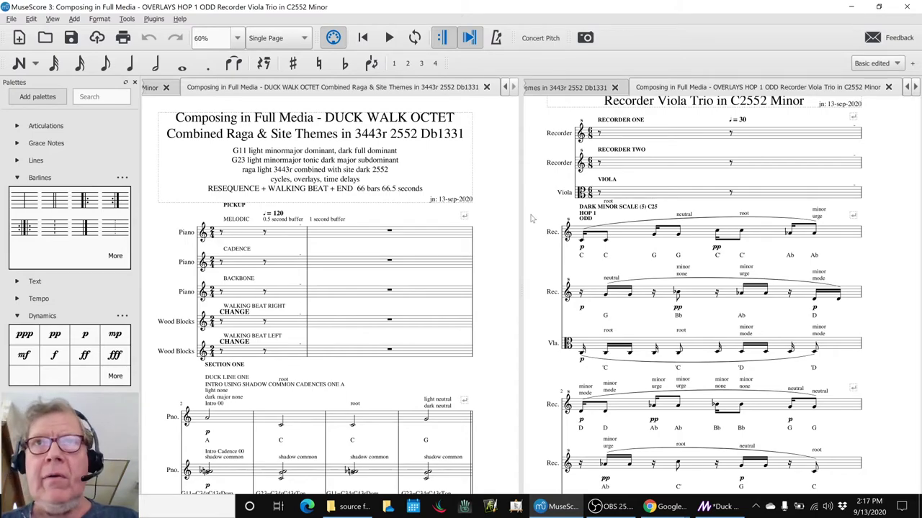
Play back the Recorder Viola Trio score, then switch back to the notes spreadsheet
{"action": "key", "text": "n"}
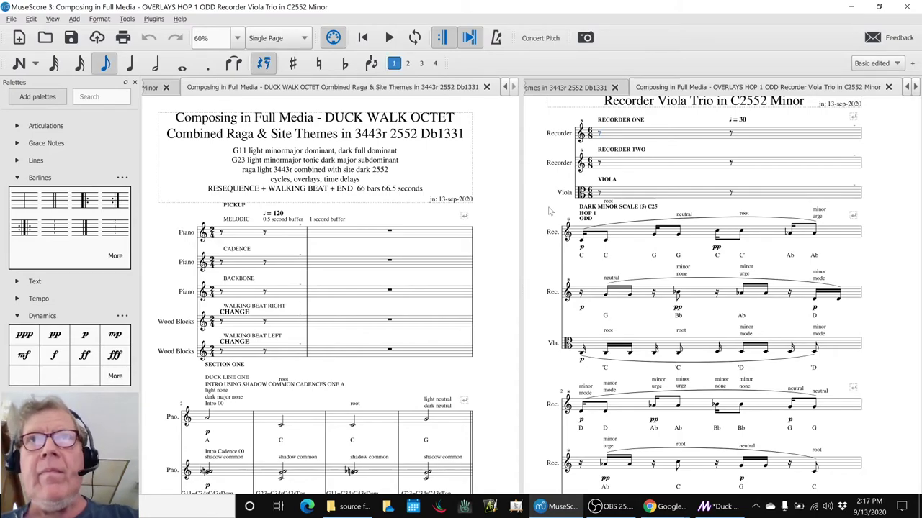
{"action": "key", "text": "space"}
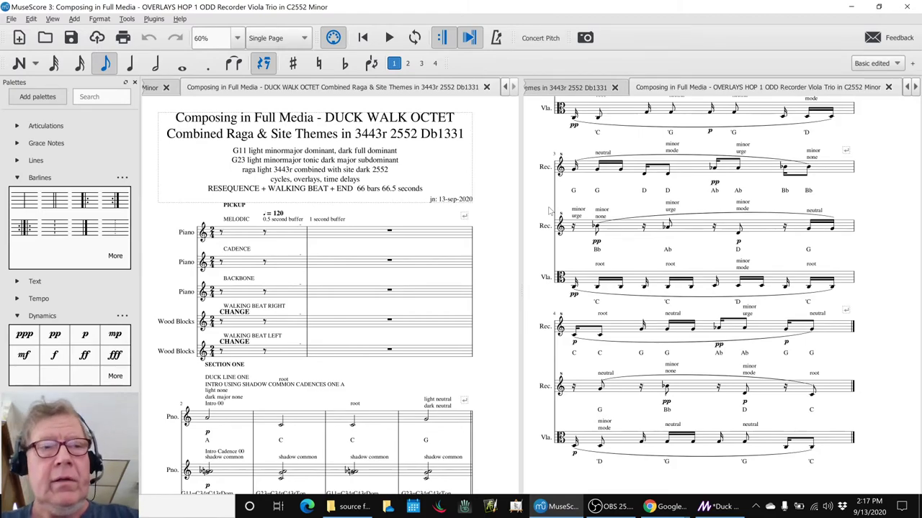
{"action": "key", "text": "alt+Tab"}
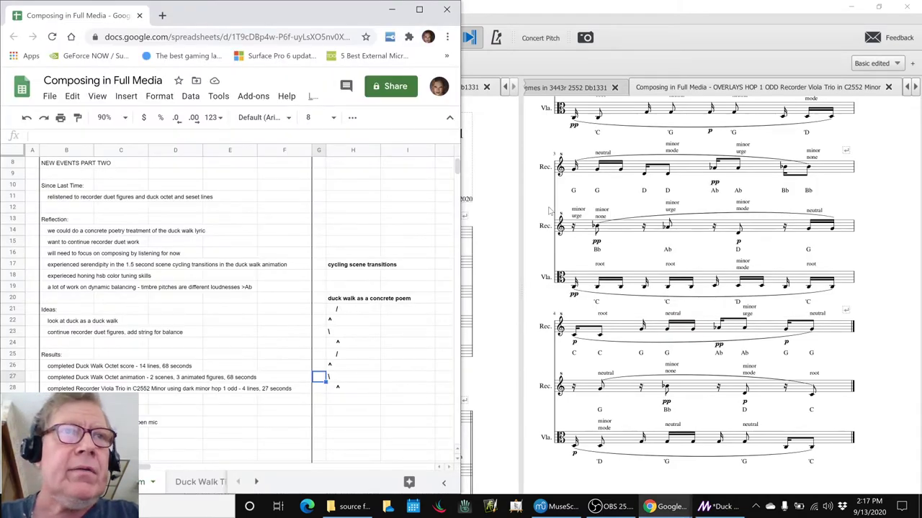
Enter the note 'add intro to trio - lead into it - work it further' in an empty column B cell
{"action": "key", "text": "Down"}
{"action": "key", "text": "Down"}
{"action": "key", "text": "Down"}
{"action": "key", "text": "Down"}
{"action": "key", "text": "Down"}
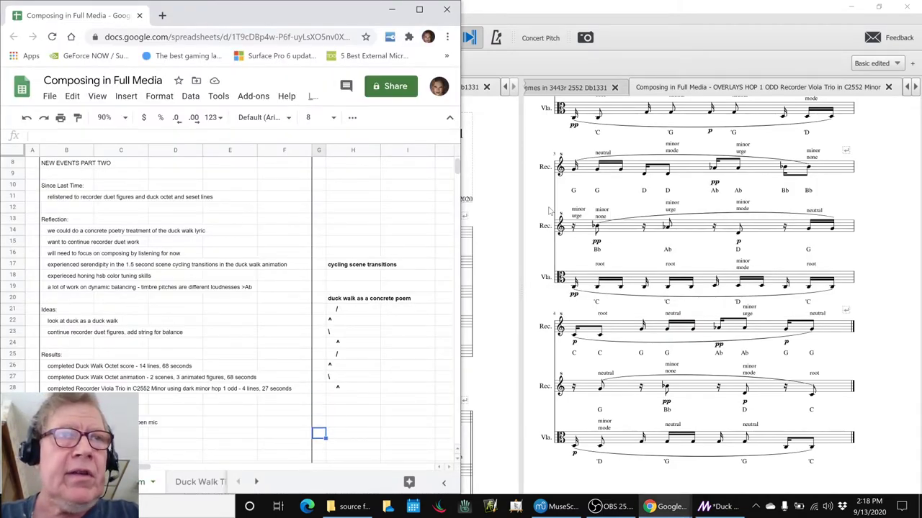
{"action": "key", "text": "Left"}
{"action": "key", "text": "Left"}
{"action": "key", "text": "Left"}
{"action": "key", "text": "Left"}
{"action": "key", "text": "Left"}
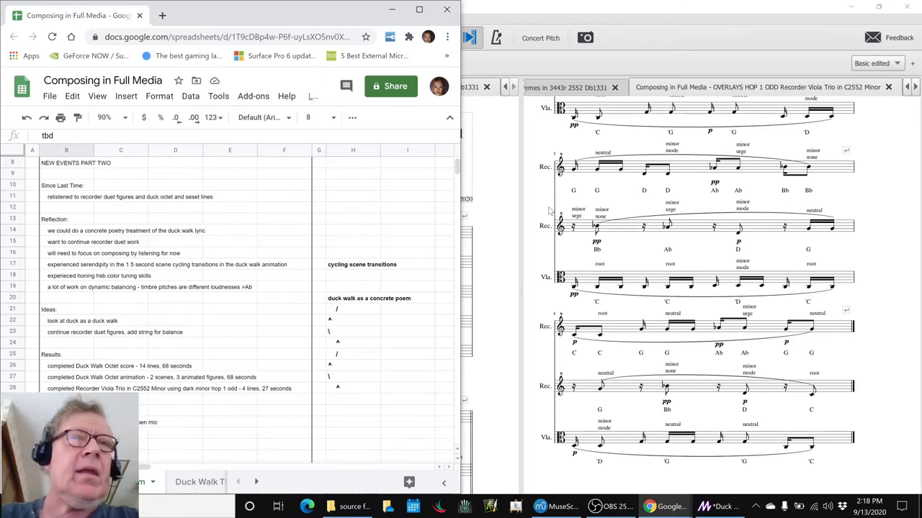
{"action": "key", "text": "BackSpace"}
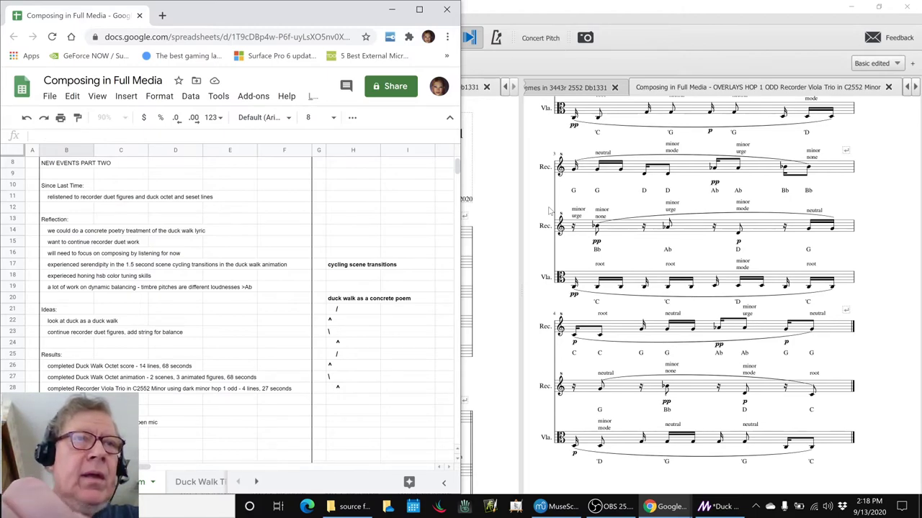
{"action": "type", "text": "add intro"}
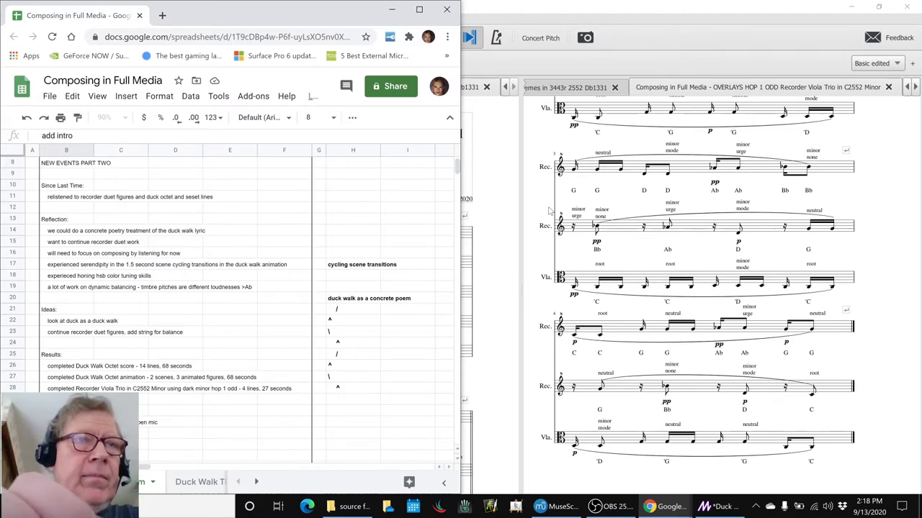
{"action": "type", "text": " to"}
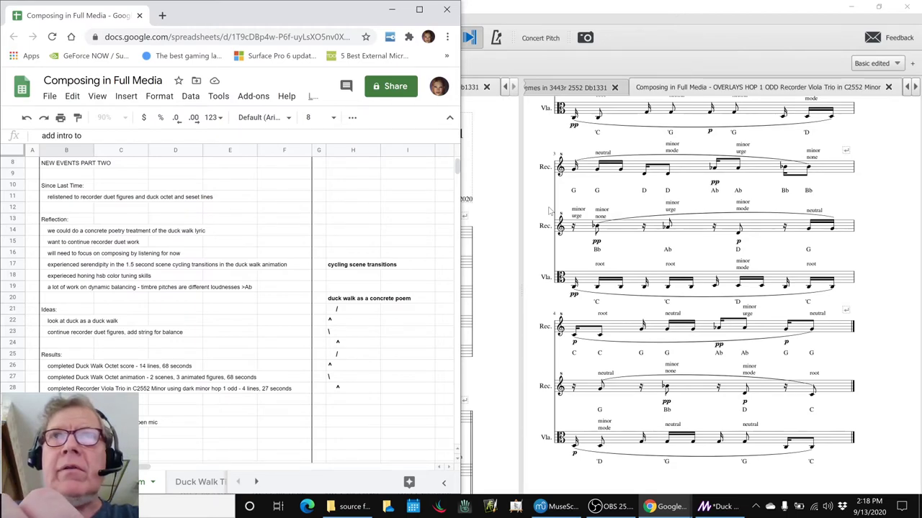
{"action": "type", "text": " trio"}
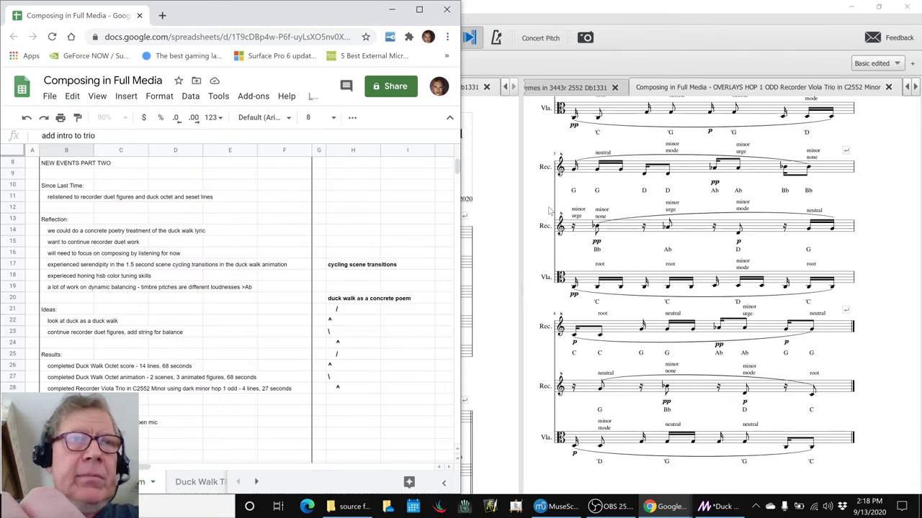
{"action": "type", "text": " - lead into"}
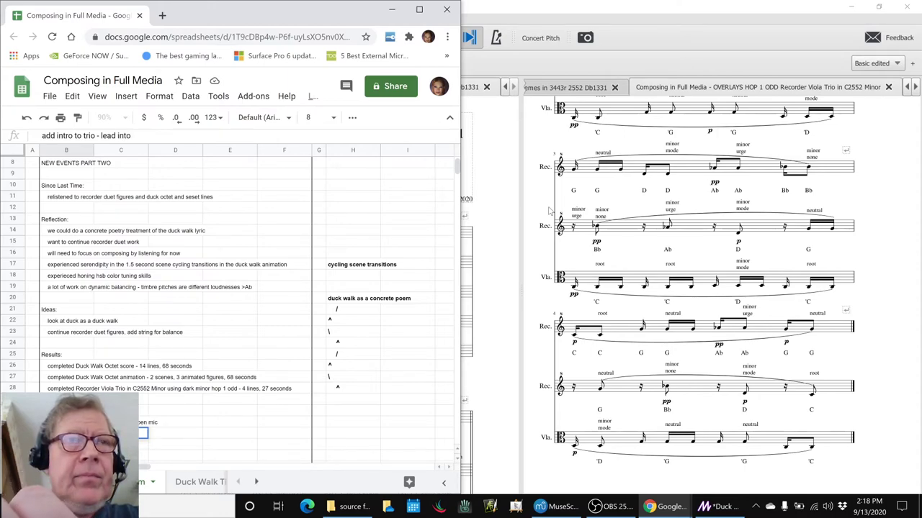
{"action": "type", "text": " it"}
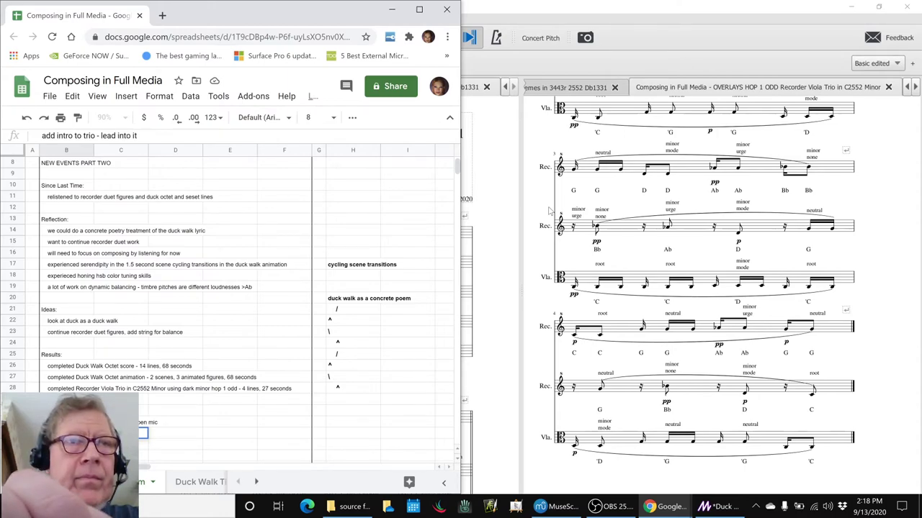
{"action": "type", "text": " - work i"}
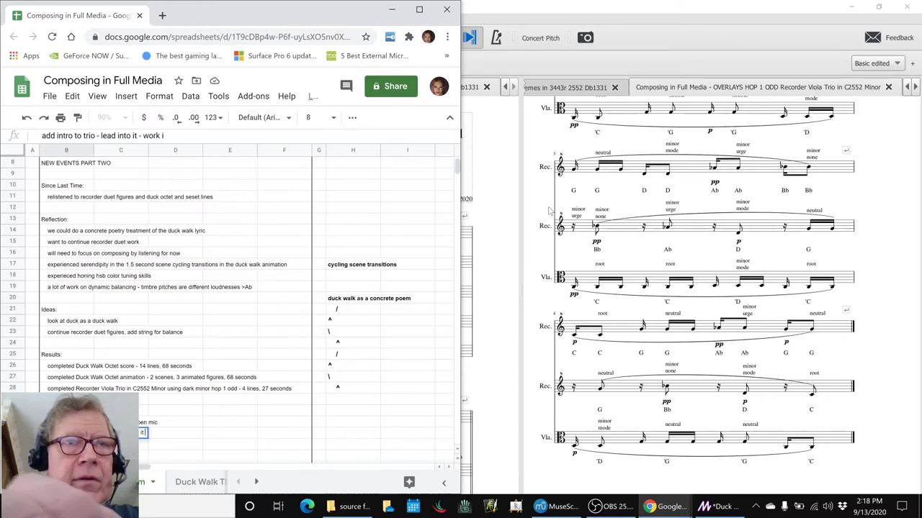
{"action": "type", "text": "t further"}
{"action": "key", "text": "Return"}
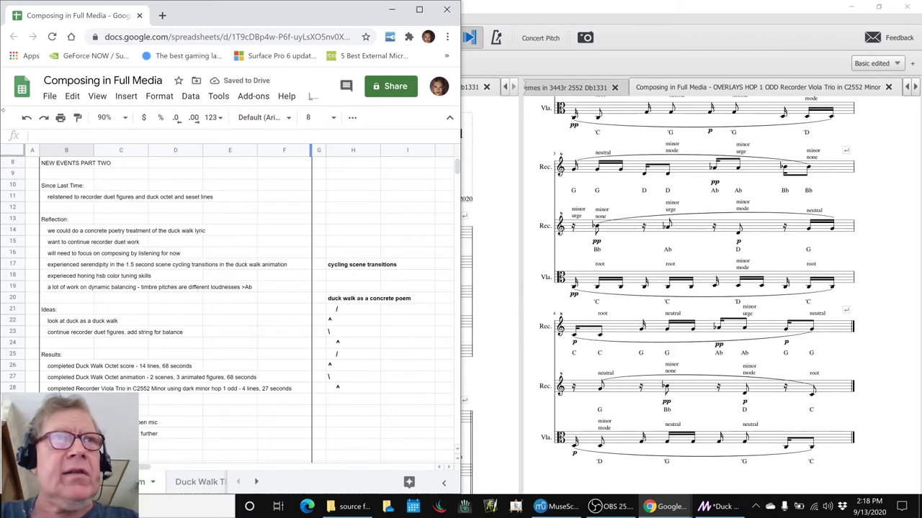
Select the dynamic balancing reflection note, return to MuseScore, then bring OBS Studio to the front
{"action": "left_click", "coordinate": [83, 288]}
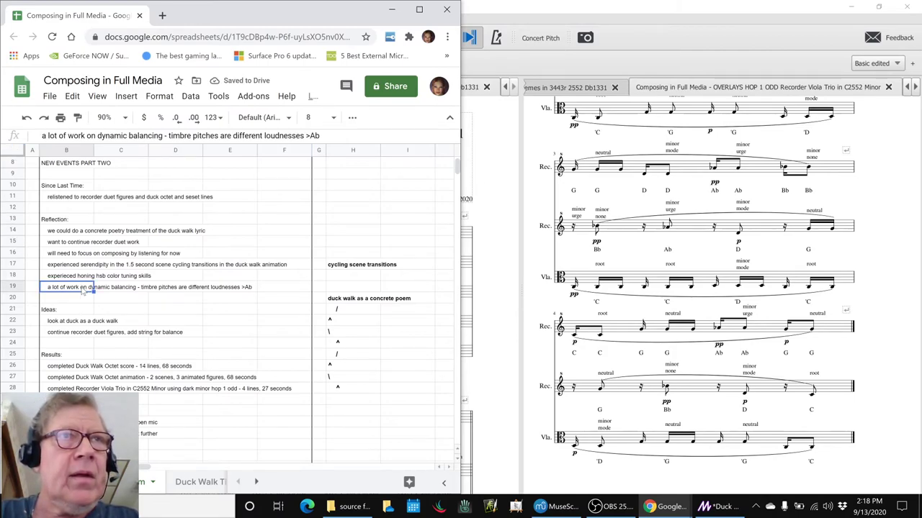
{"action": "left_click", "coordinate": [871, 271]}
{"action": "scroll", "coordinate": [870, 271], "scroll_direction": "up", "scroll_amount": 5}
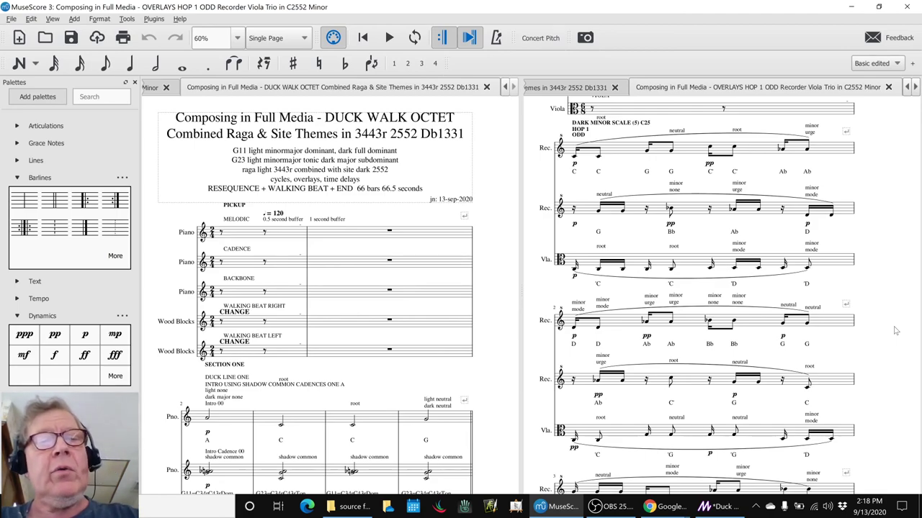
{"action": "key", "text": "alt+Tab"}
{"action": "key", "text": "alt+Tab"}
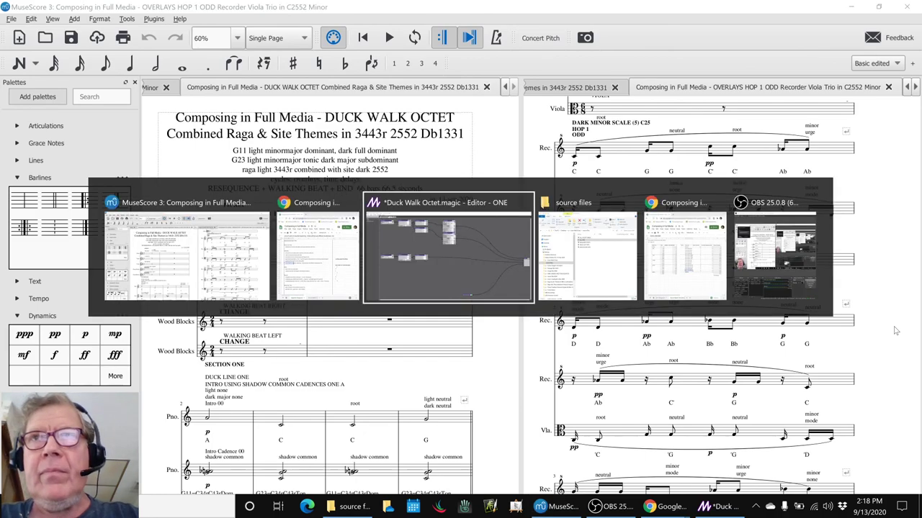
{"action": "key", "text": "alt+Tab"}
{"action": "key", "text": "alt+Tab"}
{"action": "key", "text": "alt+Tab"}
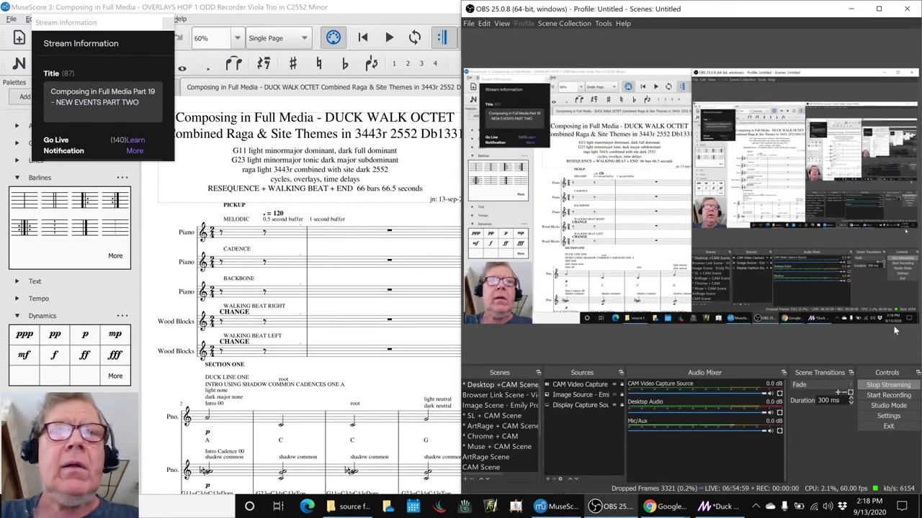